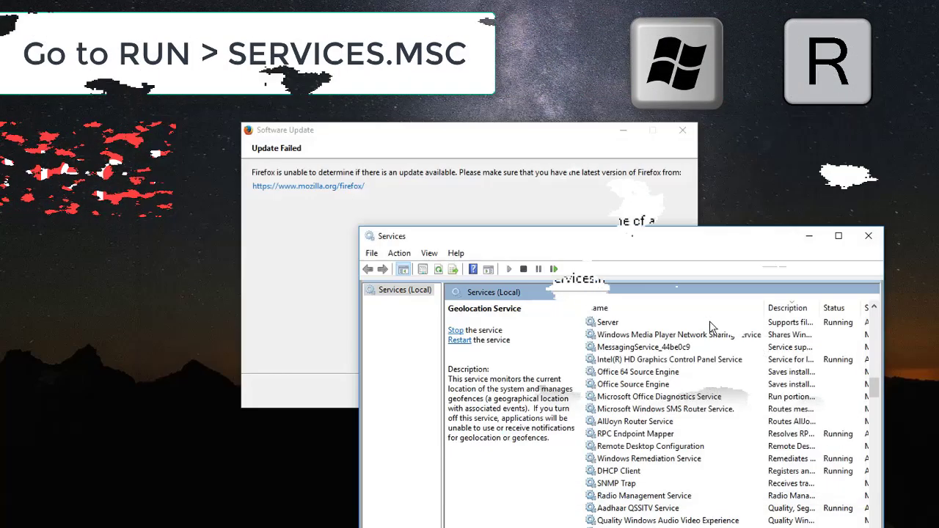
Step: Launch the Services console with services.msc and open the properties of the Windows Update service
{"action": "key", "text": "super+r"}
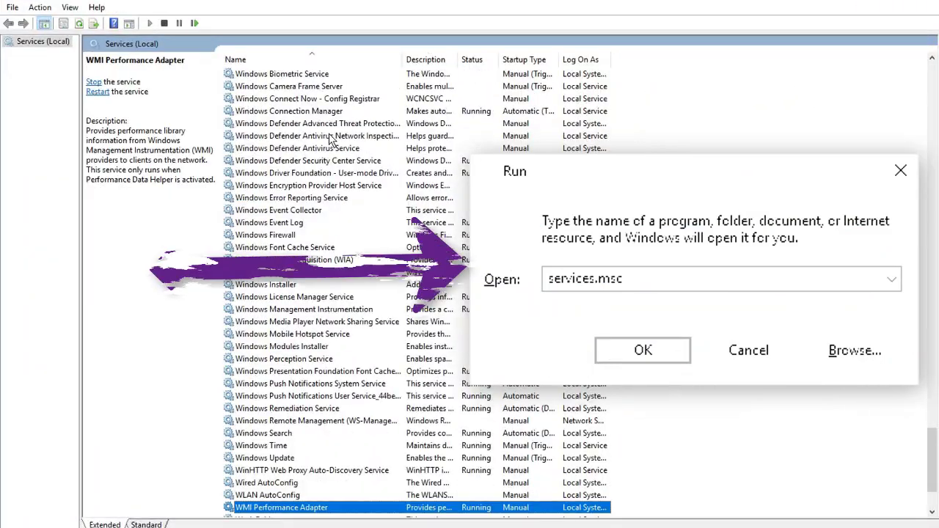
{"action": "key", "text": "Up"}
{"action": "key", "text": "Up"}
{"action": "key", "text": "Up"}
{"action": "key", "text": "Up"}
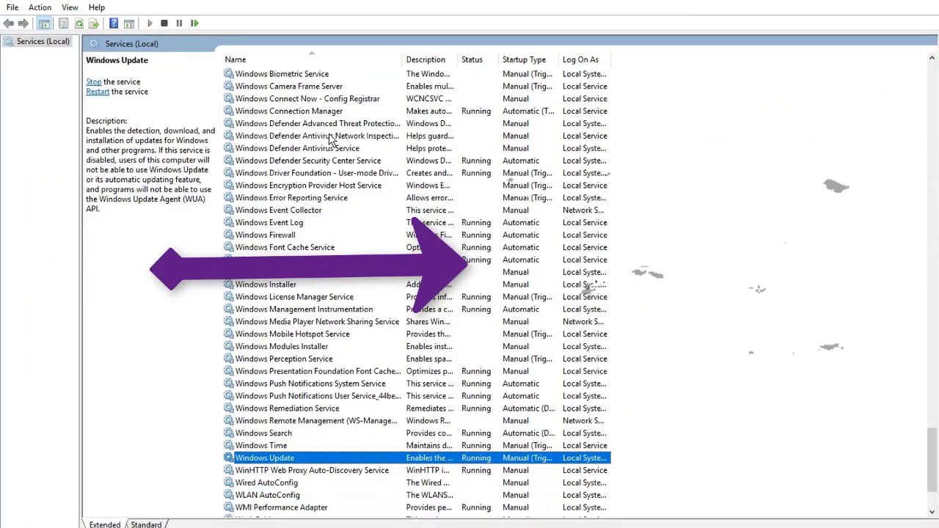
{"action": "key", "text": "shift+F10"}
{"action": "key", "text": "Down"}
{"action": "key", "text": "Down"}
{"action": "key", "text": "Down"}
{"action": "key", "text": "Down"}
{"action": "key", "text": "Down"}
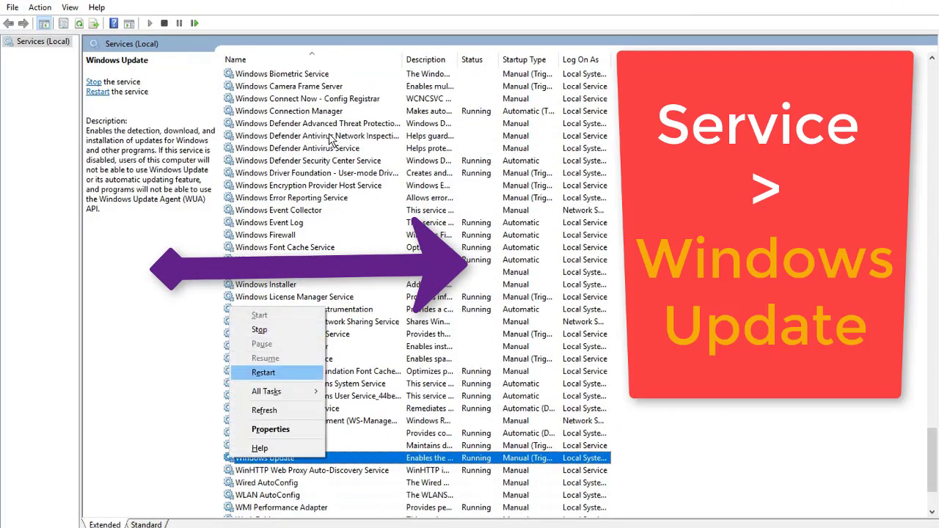
{"action": "key", "text": "Return"}
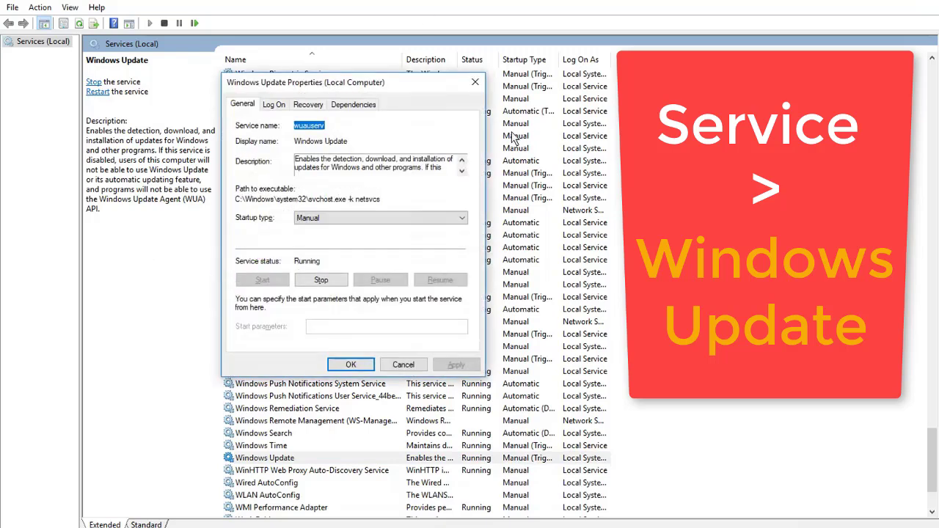
Step: Set the Windows Update service's startup type to Disabled and stop the service
{"action": "left_click", "coordinate": [393, 217]}
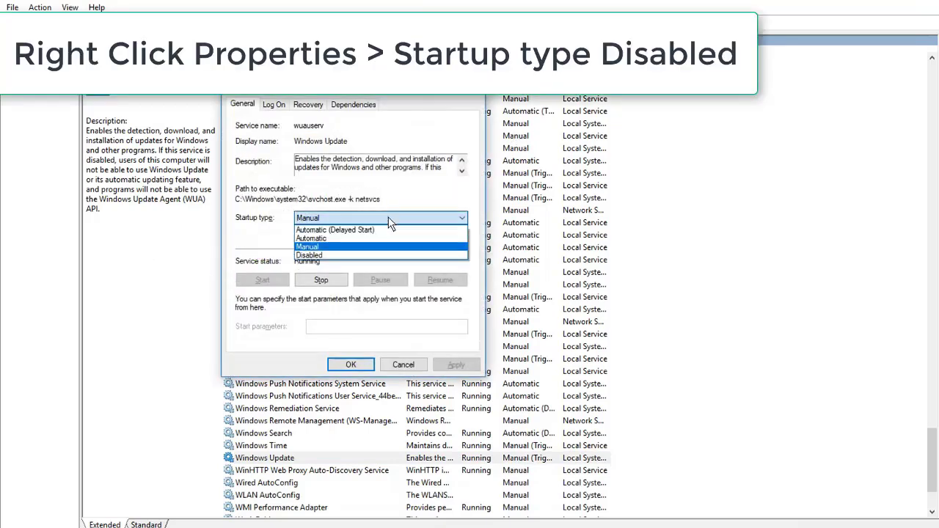
{"action": "left_click", "coordinate": [334, 253]}
{"action": "left_click", "coordinate": [321, 280]}
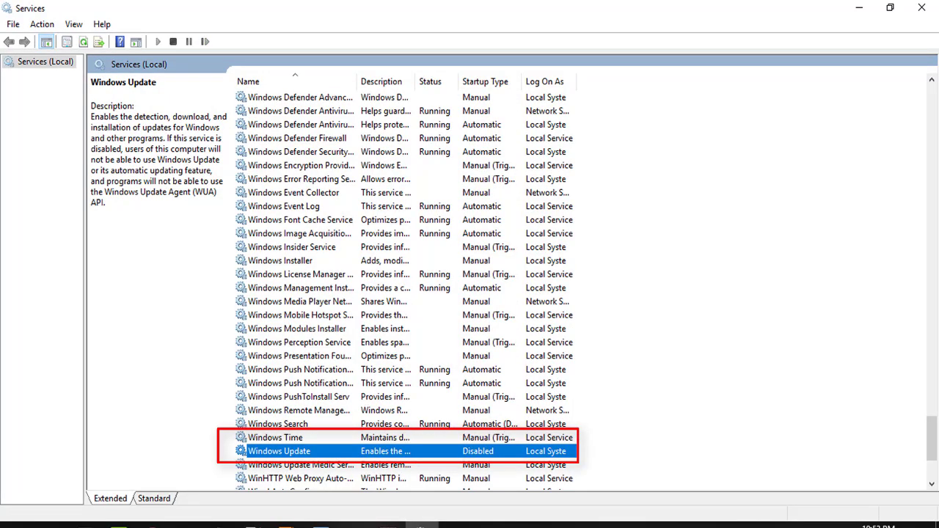
Step: Launch the Registry Editor by running REGEDIT
{"action": "key", "text": "super+r"}
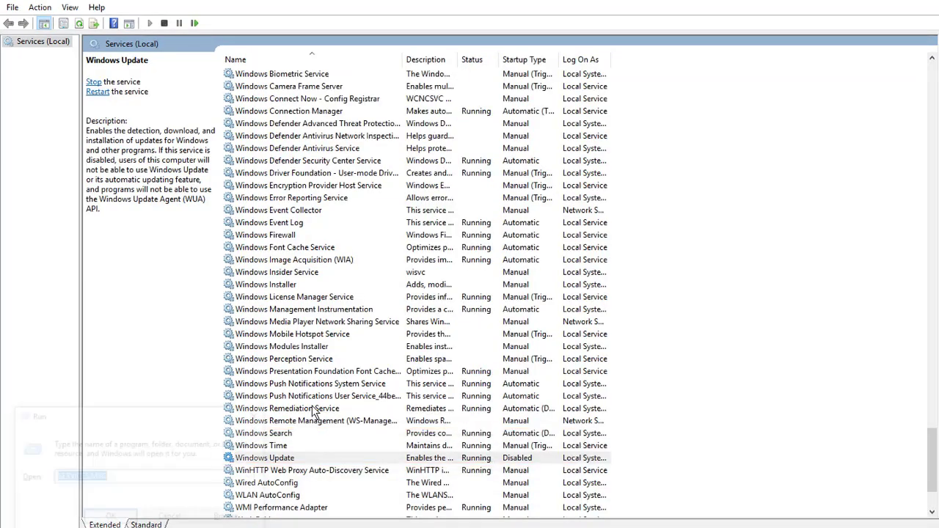
{"action": "type", "text": "RE"}
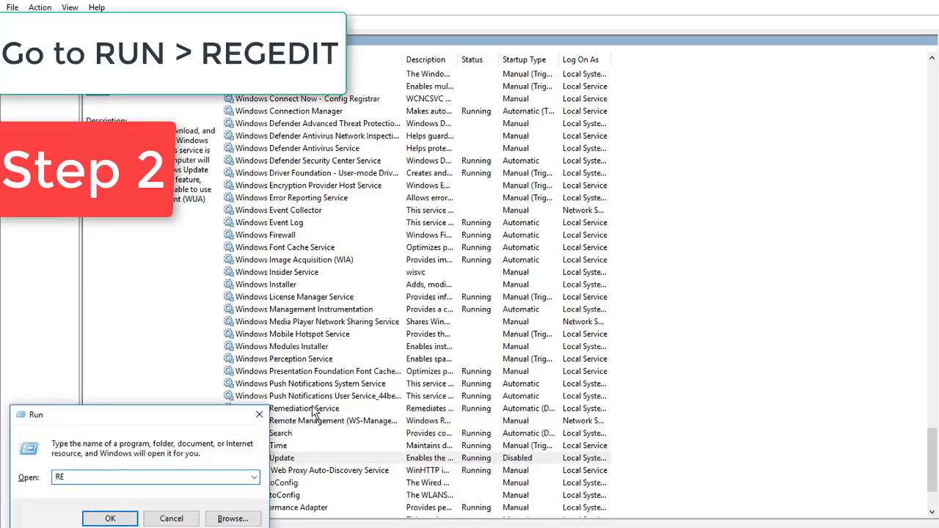
{"action": "type", "text": "GEDIT"}
{"action": "key", "text": "Return"}
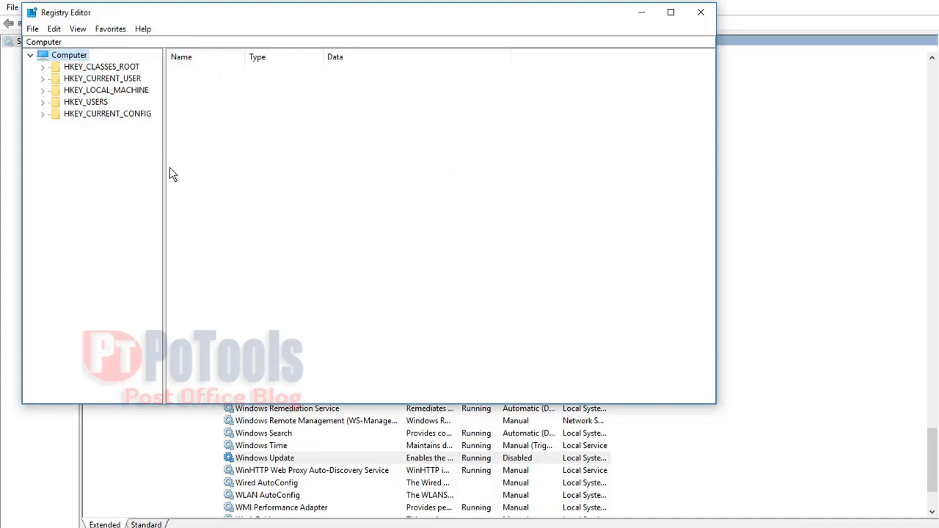
Step: Expand the registry tree along HKEY_LOCAL_MACHINE\SOFTWARE\Policies\Microsoft\Windows
{"action": "left_click", "coordinate": [42, 90]}
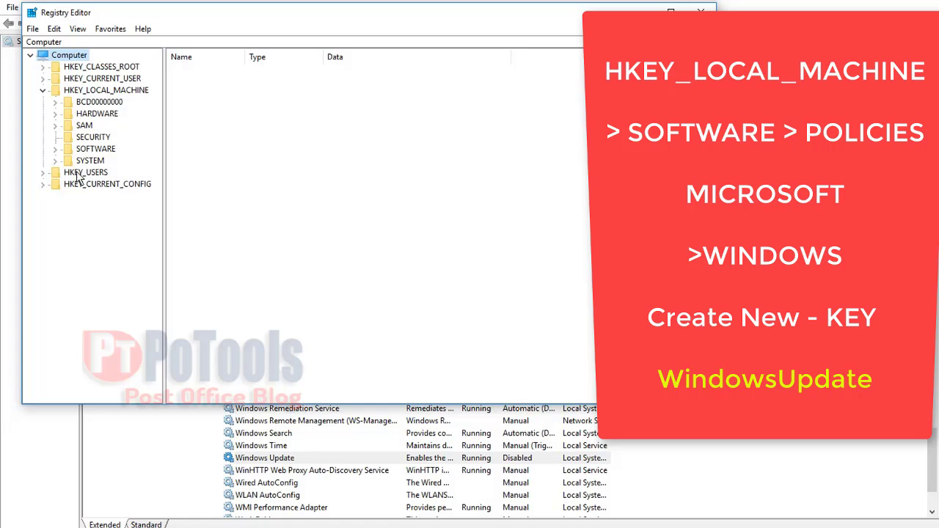
{"action": "left_click", "coordinate": [55, 149]}
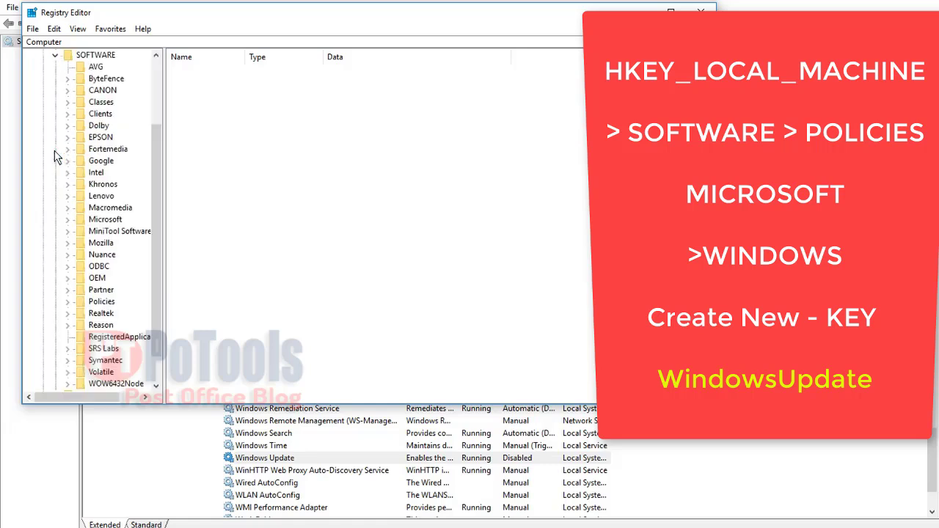
{"action": "left_click", "coordinate": [68, 302]}
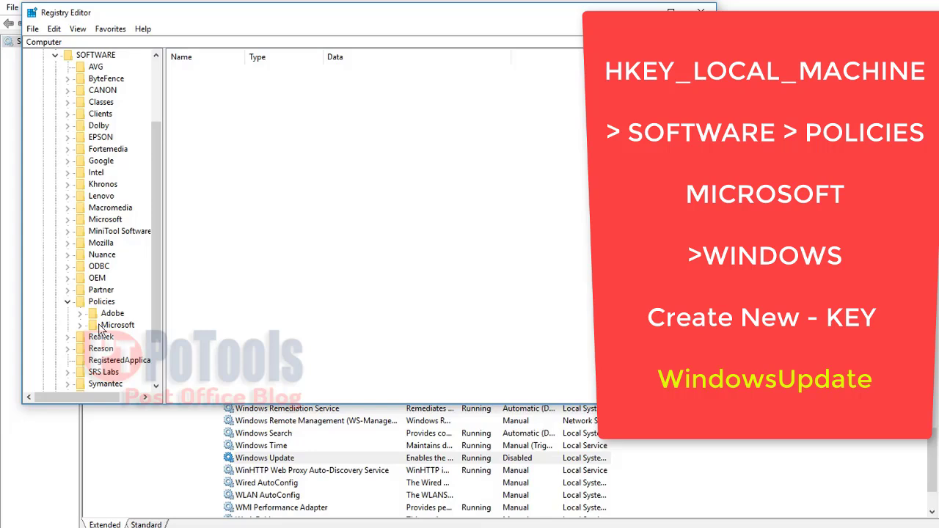
{"action": "scroll", "coordinate": [80, 331], "scroll_direction": "down", "scroll_amount": 2}
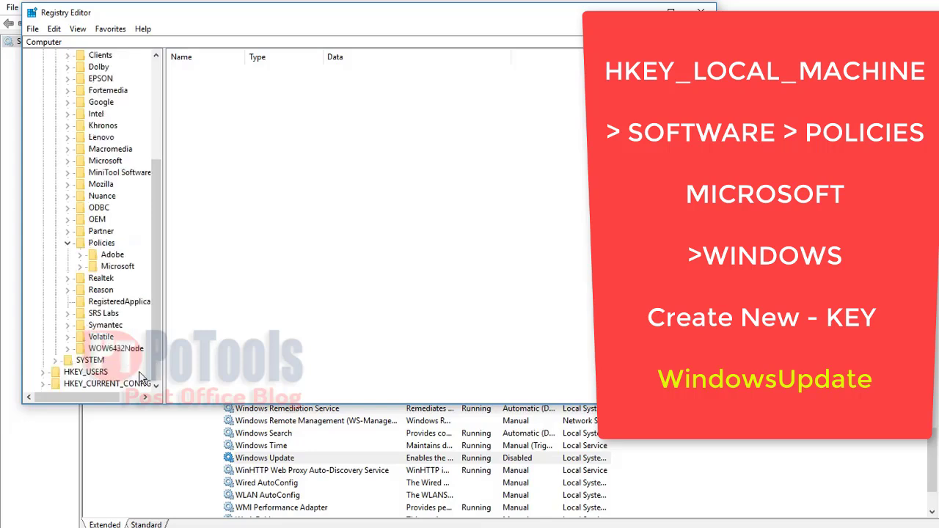
{"action": "left_click", "coordinate": [80, 267]}
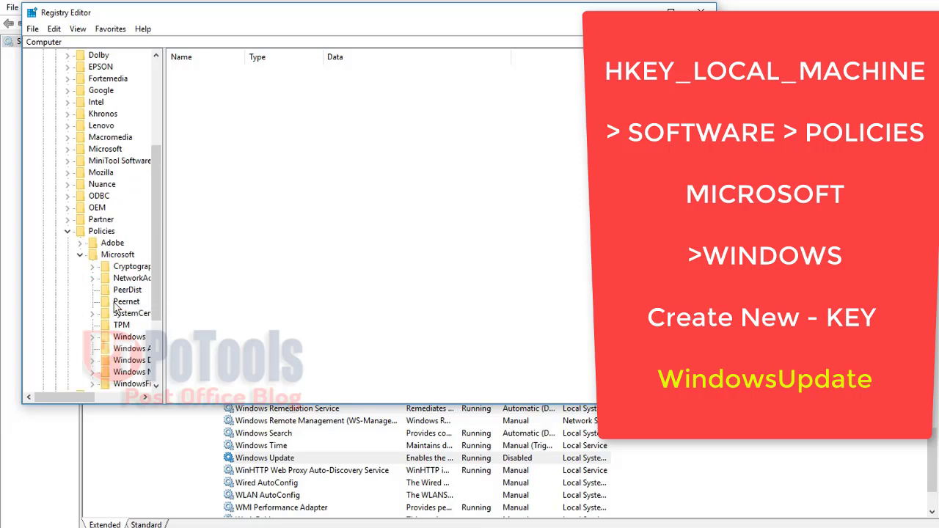
{"action": "scroll", "coordinate": [134, 308], "scroll_direction": "down", "scroll_amount": 1}
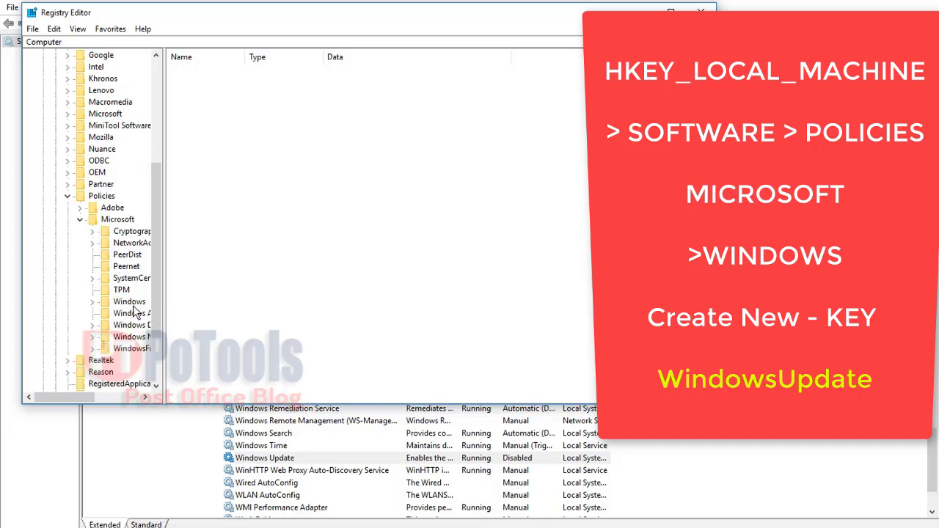
{"action": "left_click", "coordinate": [93, 303]}
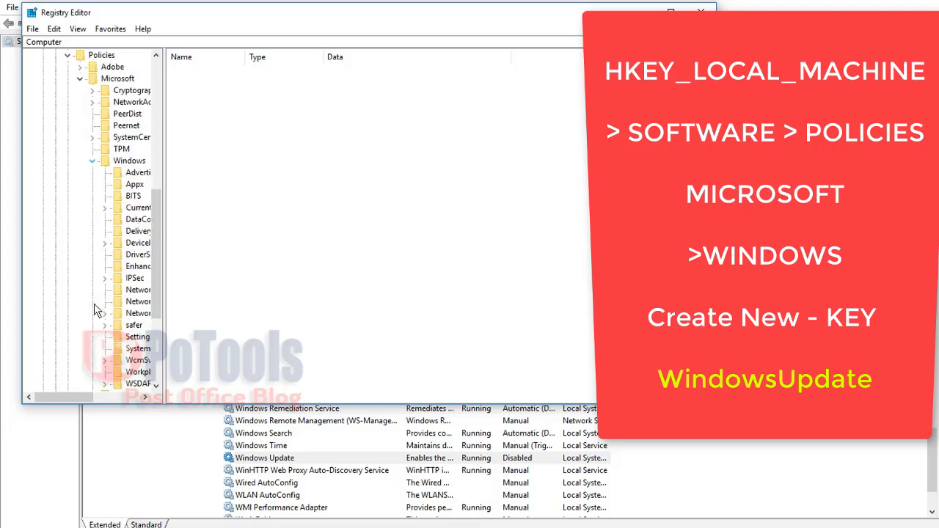
Step: Create a new key named WindowsUpdate under the Policies\Microsoft\Windows key
{"action": "right_click", "coordinate": [83, 163]}
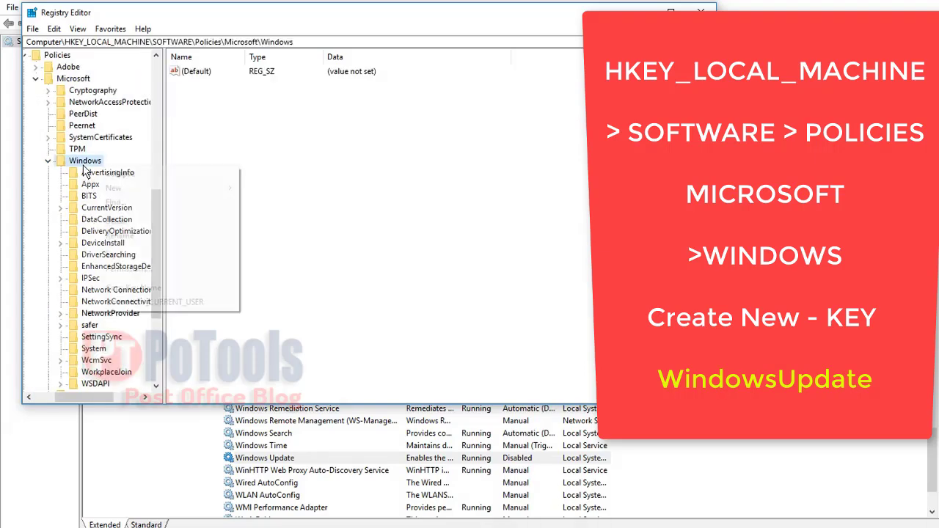
{"action": "mouse_move", "coordinate": [145, 192]}
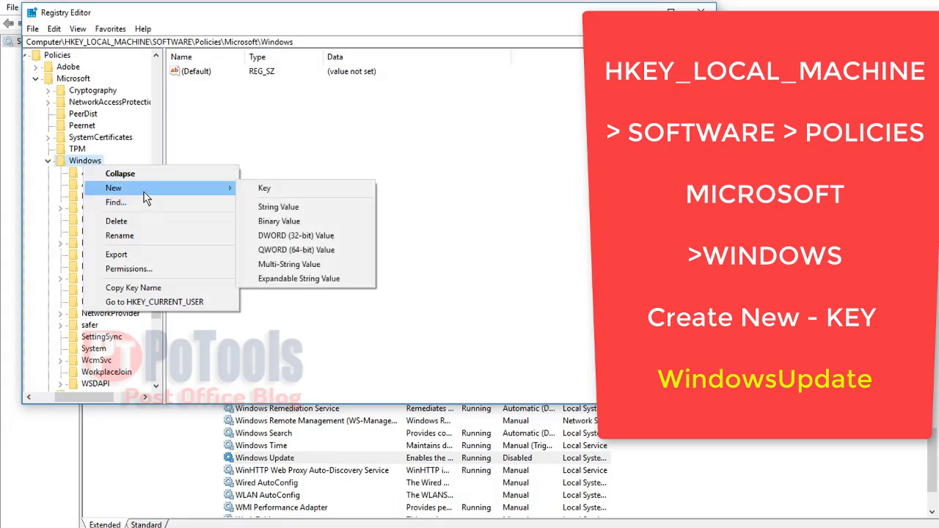
{"action": "left_click", "coordinate": [318, 190]}
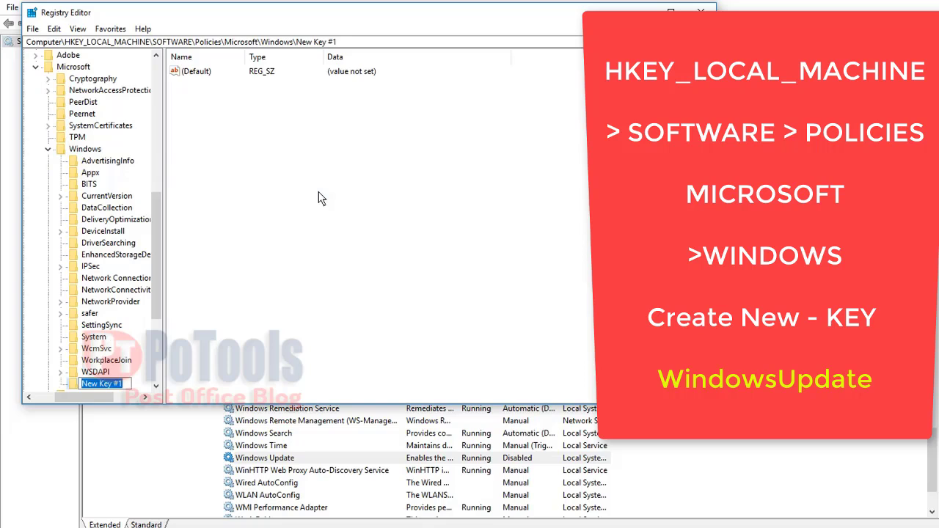
{"action": "type", "text": "WindowsUpdate"}
{"action": "key", "text": "Return"}
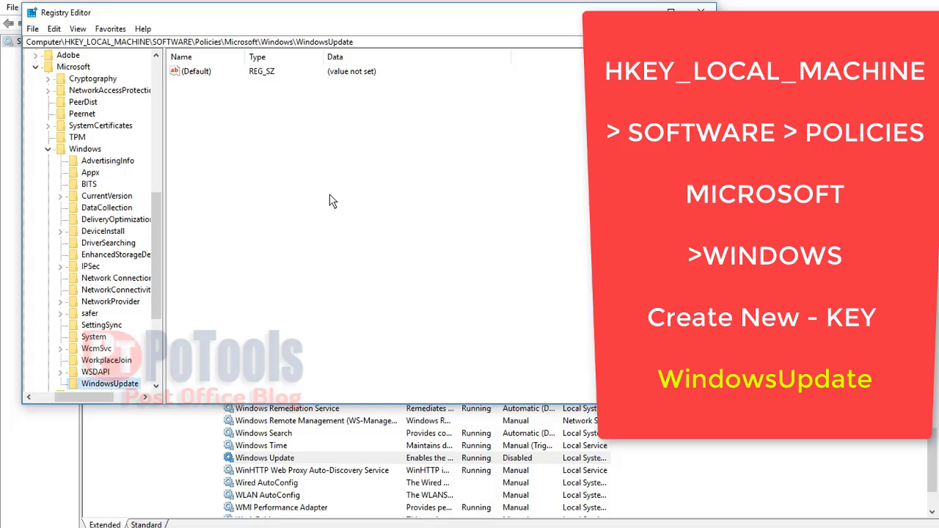
Step: Create a subkey named AU inside the WindowsUpdate key
{"action": "key", "text": "shift+F10"}
{"action": "key", "text": "Down"}
{"action": "key", "text": "Down"}
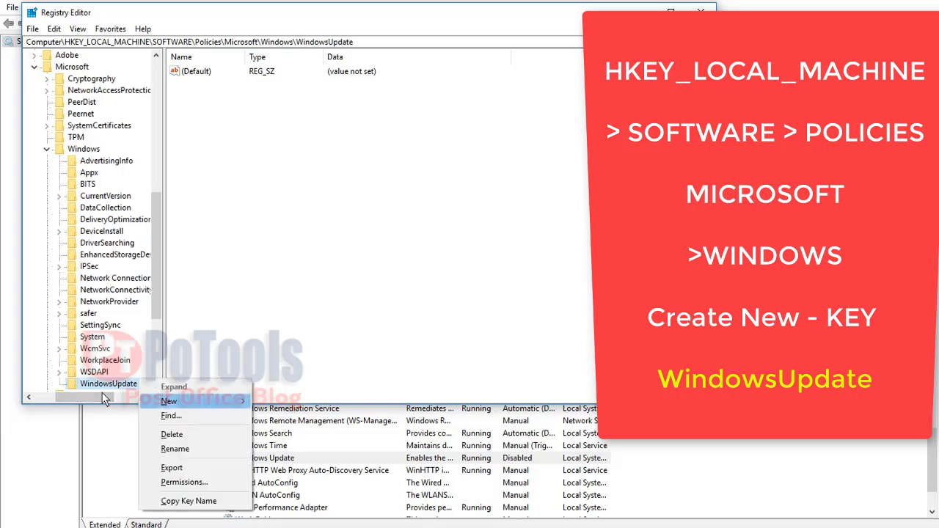
{"action": "key", "text": "Right"}
{"action": "key", "text": "Return"}
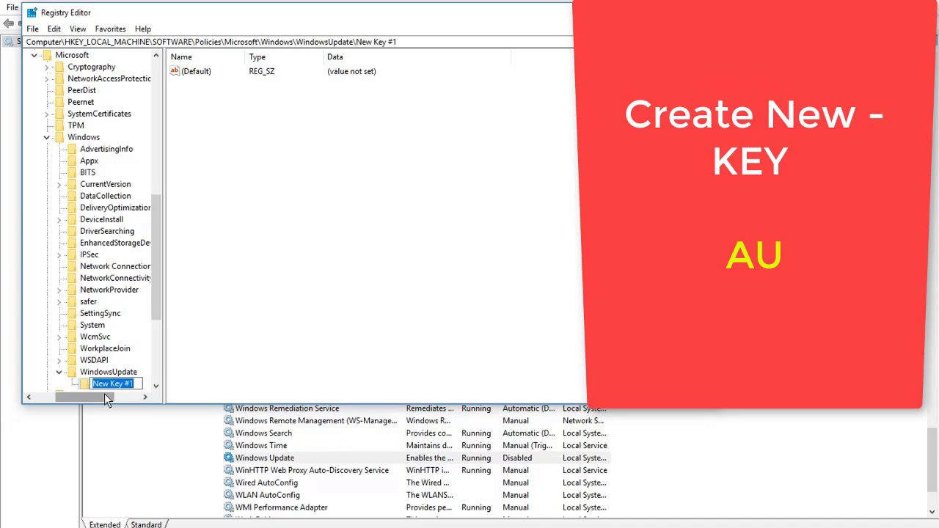
{"action": "type", "text": "AU"}
{"action": "key", "text": "Return"}
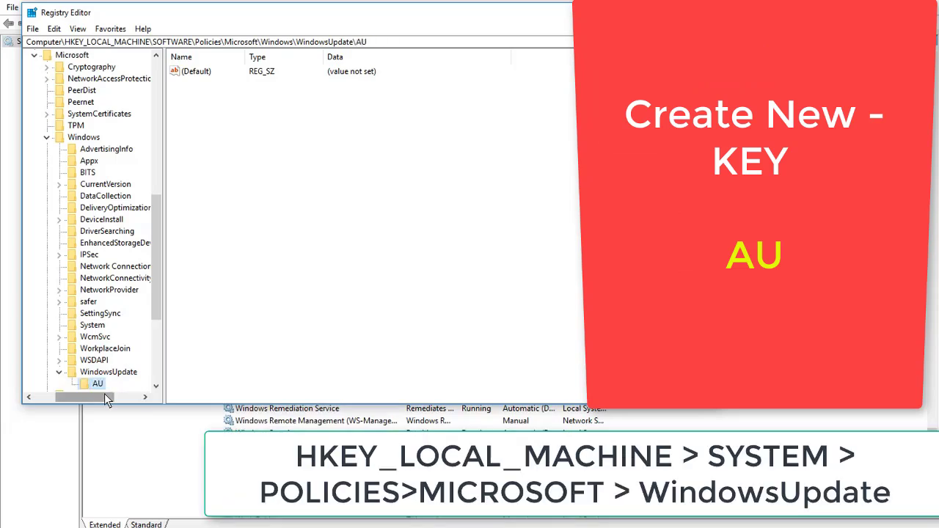
Step: Add a DWORD (32-bit) value named AUOptions to the AU key
{"action": "key", "text": "shift+F10"}
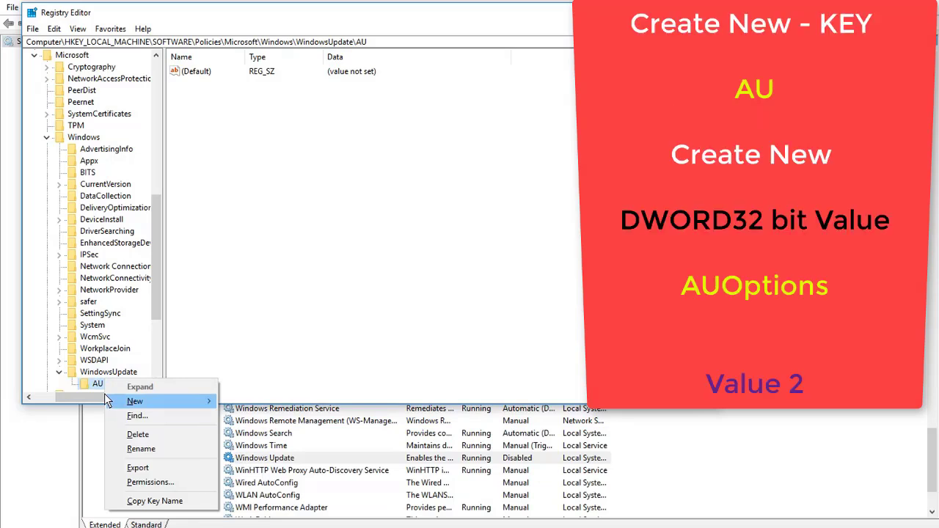
{"action": "key", "text": "Right"}
{"action": "key", "text": "Down"}
{"action": "key", "text": "Down"}
{"action": "key", "text": "Down"}
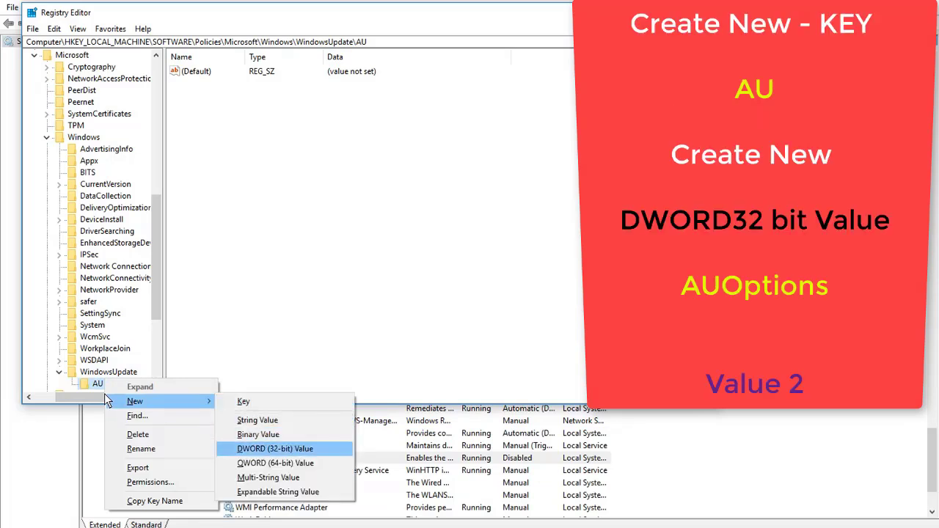
{"action": "key", "text": "Return"}
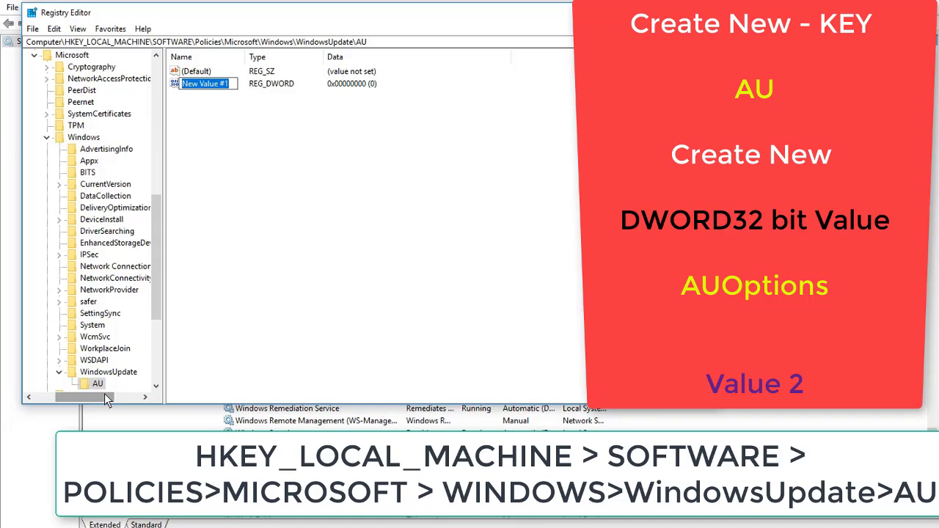
{"action": "type", "text": "A"}
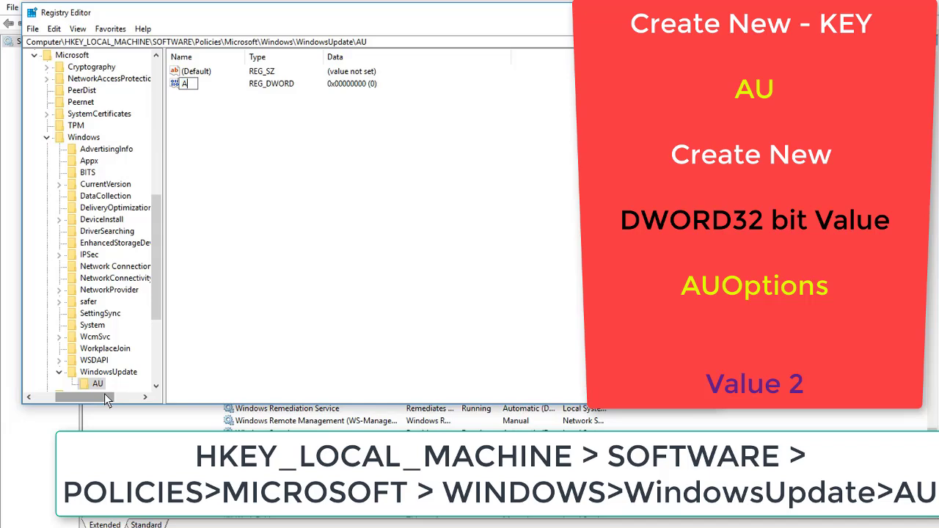
{"action": "type", "text": "UOptions"}
{"action": "key", "text": "Return"}
Step: Set the AUOptions value data to 2, and collapse the Windows and Microsoft policy keys
{"action": "key", "text": "Return"}
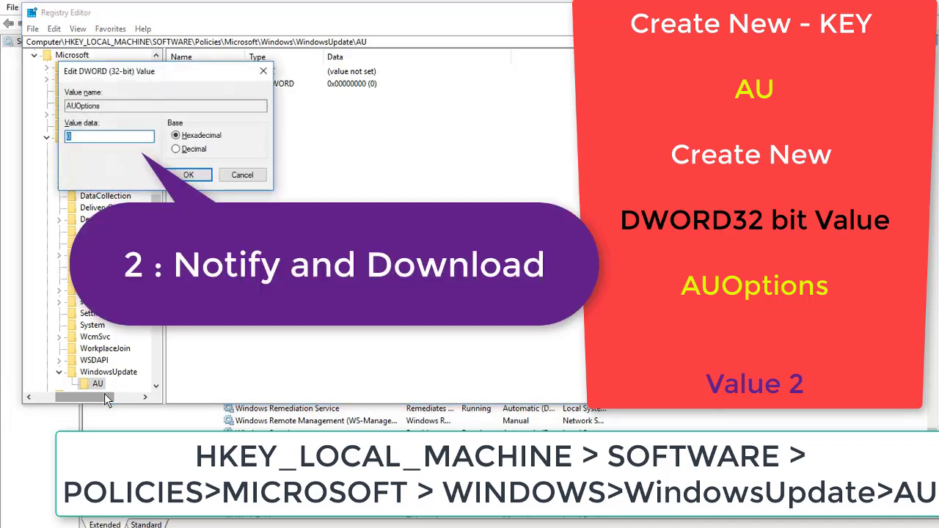
{"action": "type", "text": "2"}
{"action": "key", "text": "Return"}
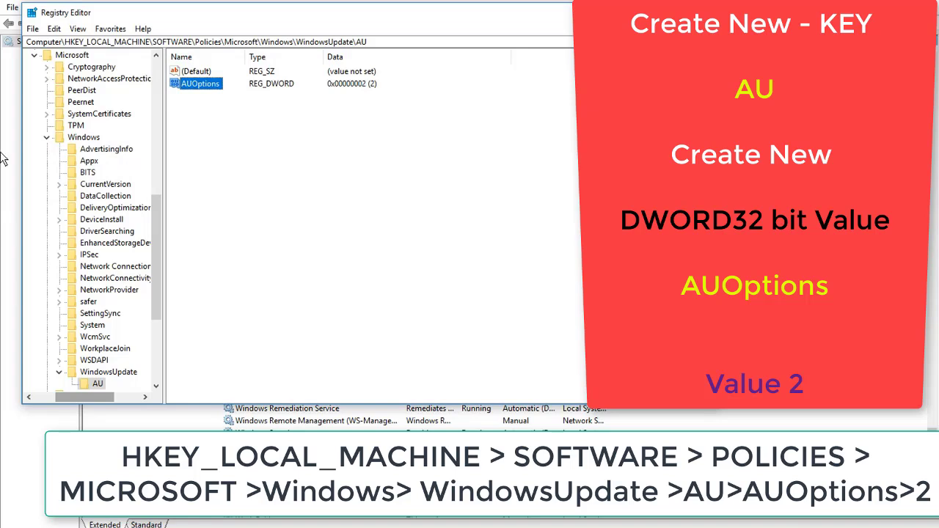
{"action": "left_click", "coordinate": [47, 138]}
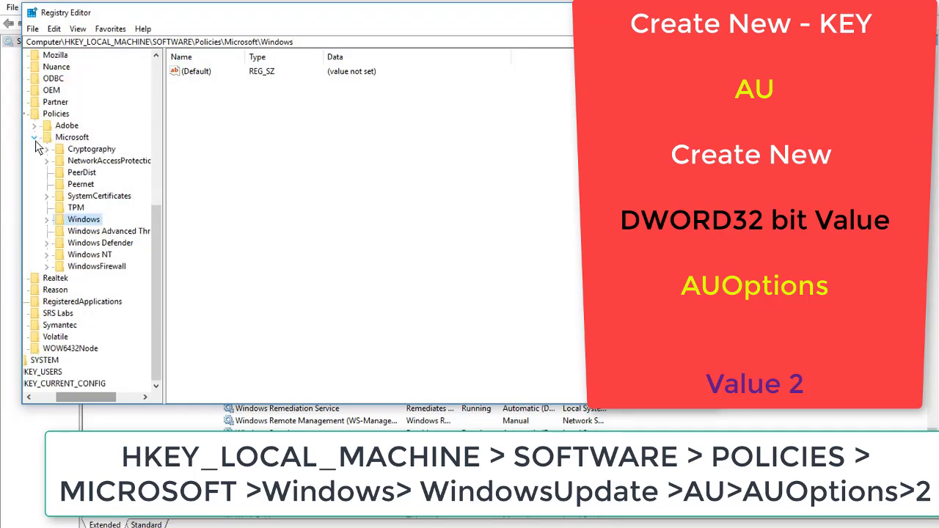
{"action": "left_click", "coordinate": [33, 137]}
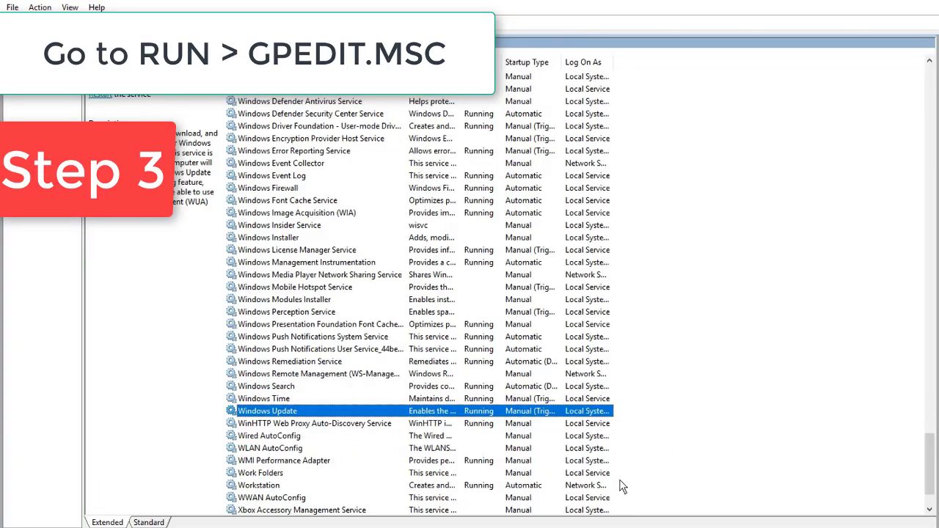
Step: Launch the Local Group Policy Editor with gpedit.msc and widen its console tree
{"action": "key", "text": "super+r"}
{"action": "type", "text": "gpedit.msc"}
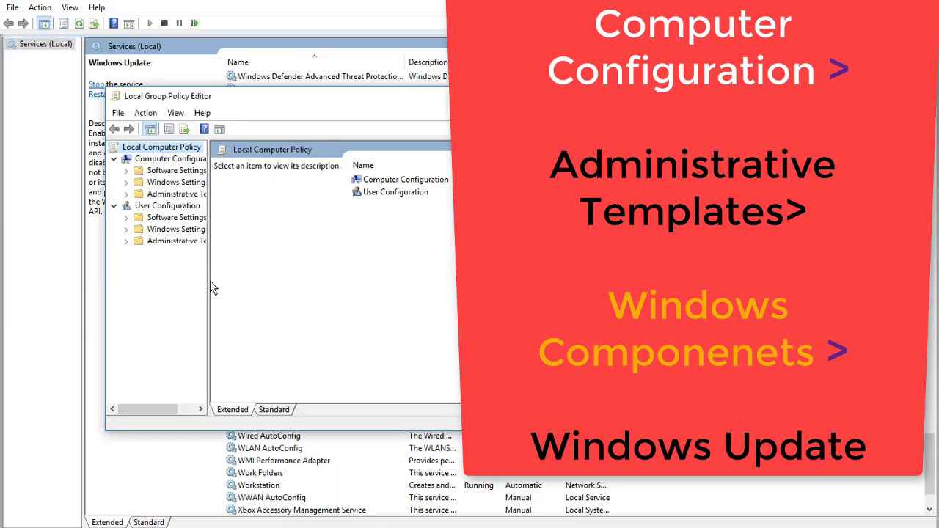
{"action": "left_click_drag", "start_coordinate": [209, 288], "coordinate": [291, 292]}
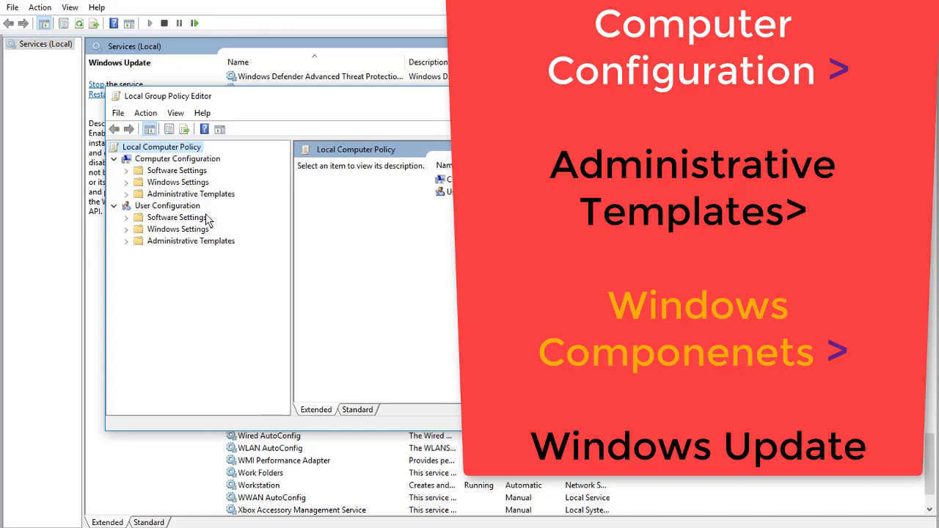
Step: Open the Windows Update policy folder under Computer Configuration > Administrative Templates > Windows Components
{"action": "double_click", "coordinate": [176, 182]}
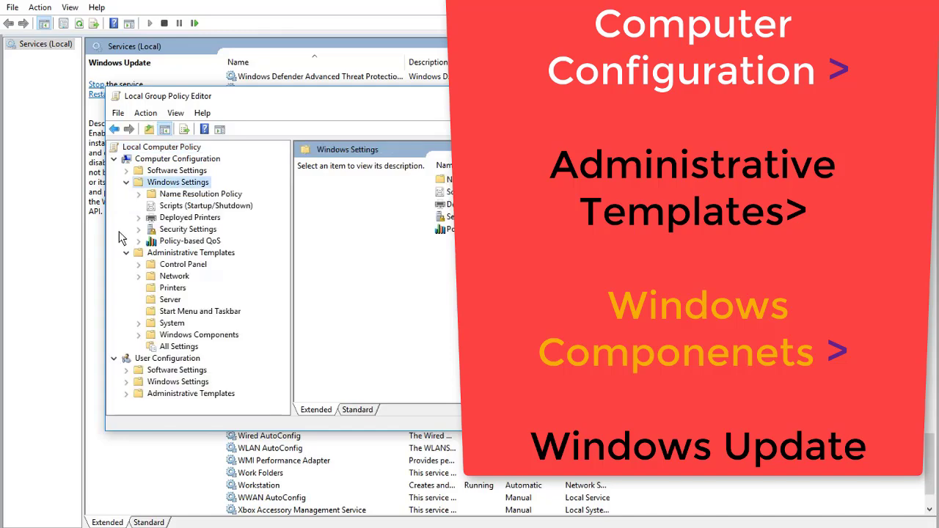
{"action": "left_click", "coordinate": [138, 334]}
{"action": "scroll", "coordinate": [214, 339], "scroll_direction": "down", "scroll_amount": 10}
{"action": "scroll", "coordinate": [214, 351], "scroll_direction": "down", "scroll_amount": 12}
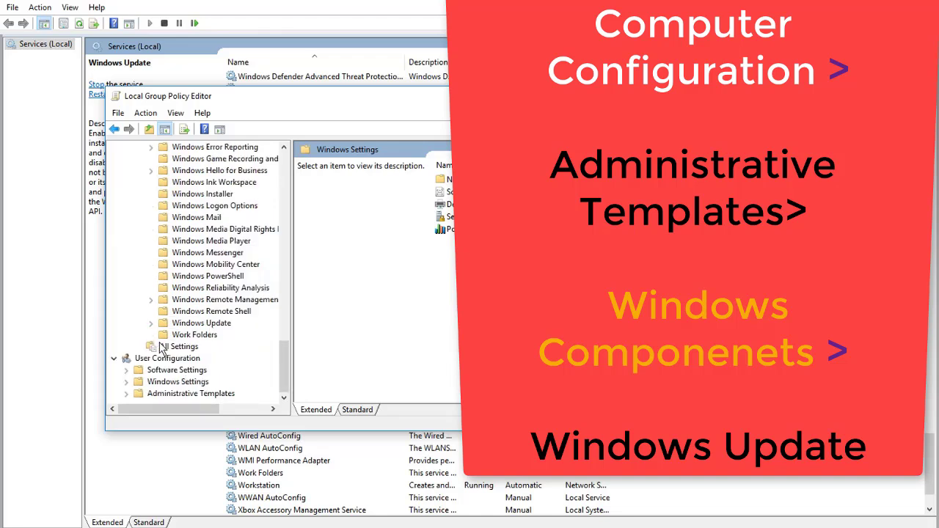
{"action": "left_click", "coordinate": [151, 323]}
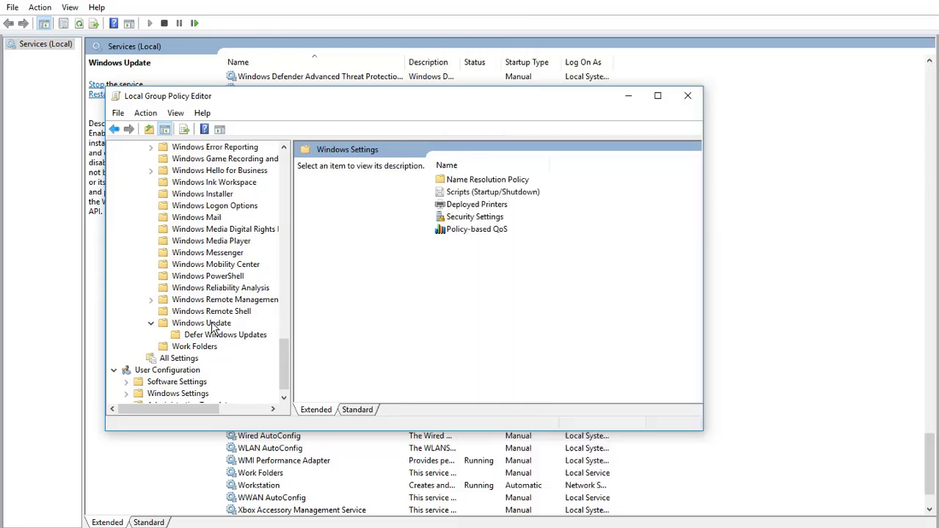
{"action": "left_click", "coordinate": [213, 326]}
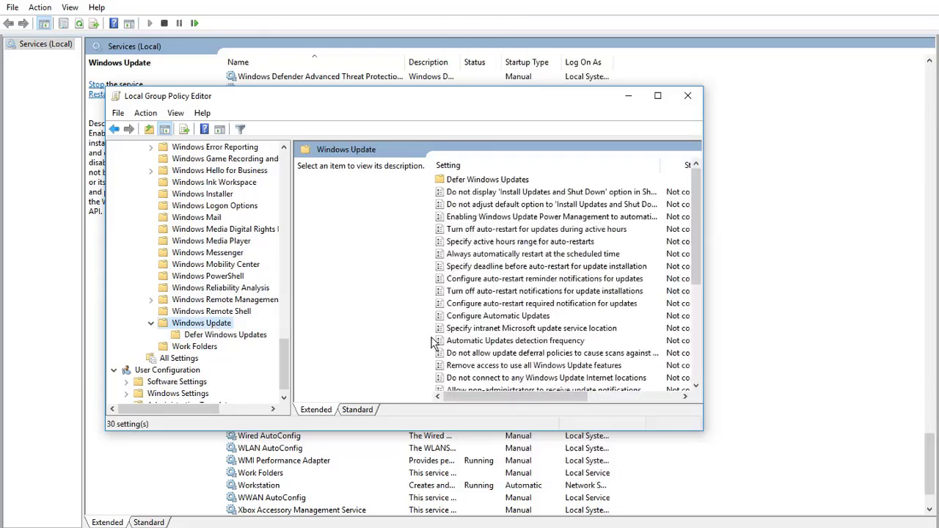
{"action": "left_click", "coordinate": [529, 293]}
{"action": "double_click", "coordinate": [511, 318]}
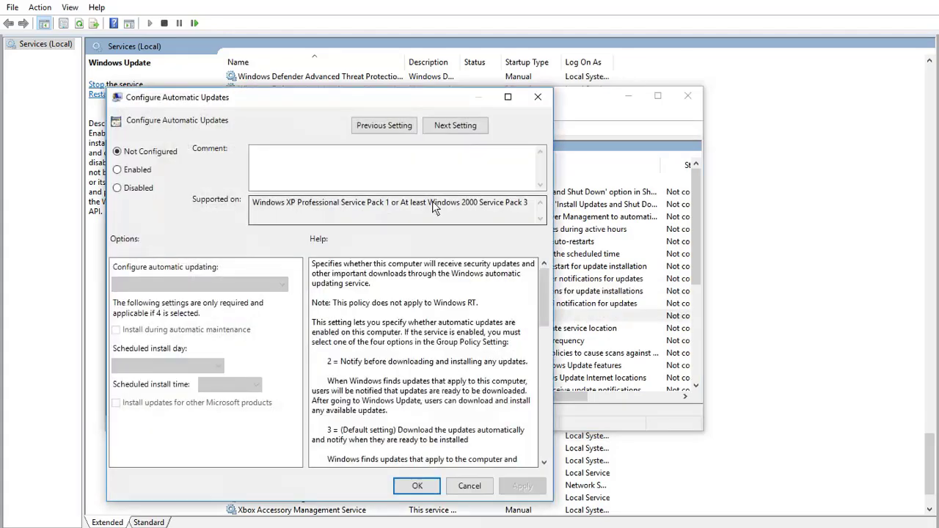
{"action": "left_click", "coordinate": [476, 490]}
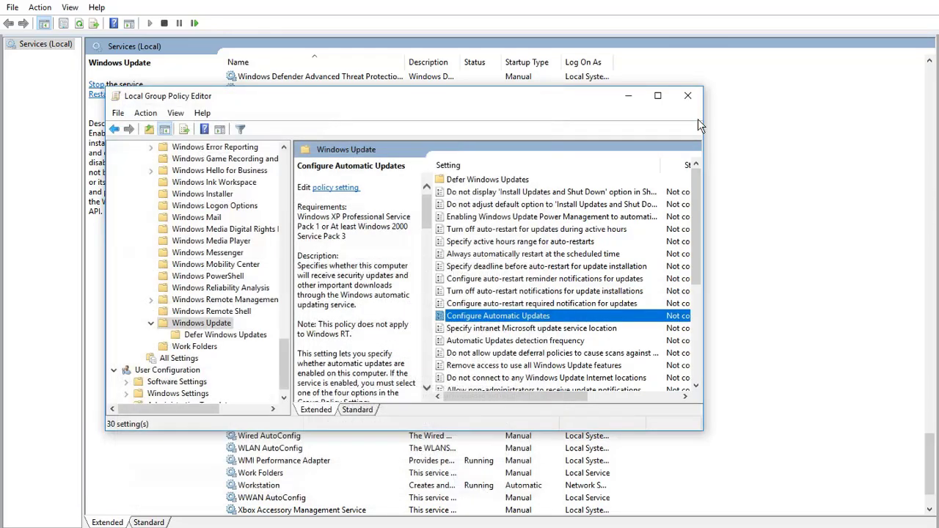
Step: Maximize the policy editor and set the Configure Automatic Updates policy to Disabled
{"action": "left_click", "coordinate": [657, 95]}
{"action": "double_click", "coordinate": [607, 214]}
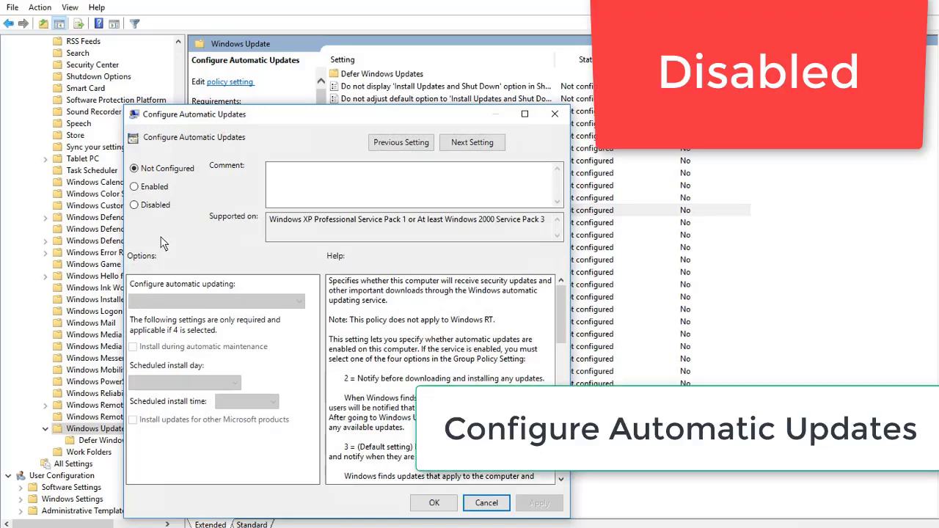
{"action": "left_click", "coordinate": [160, 206]}
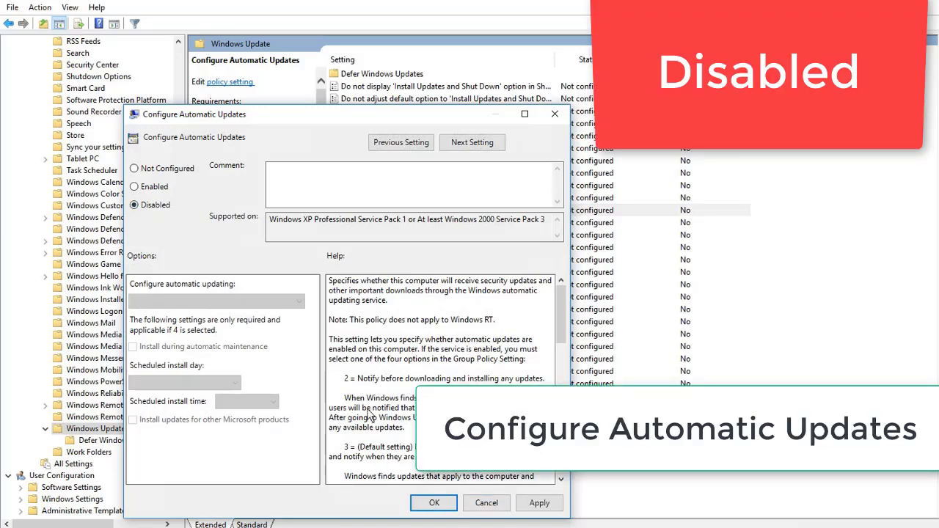
{"action": "left_click", "coordinate": [528, 505]}
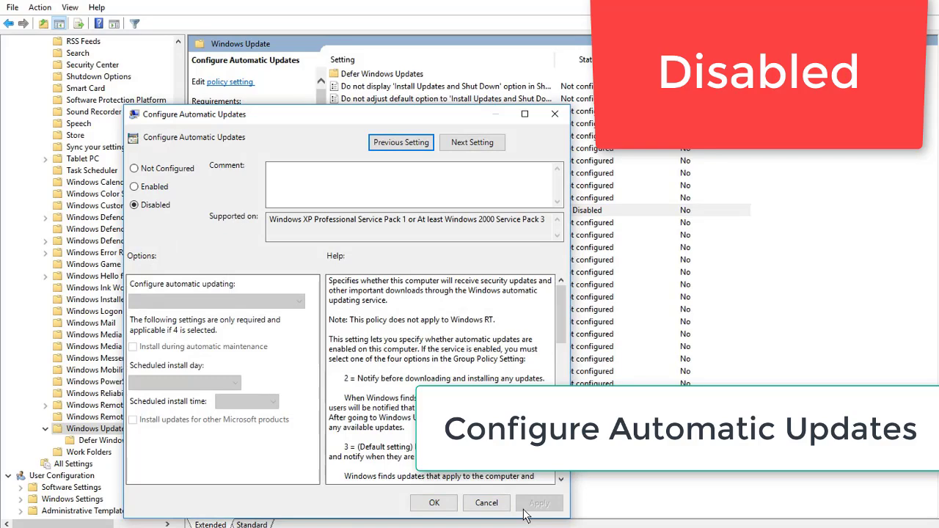
{"action": "left_click", "coordinate": [436, 503]}
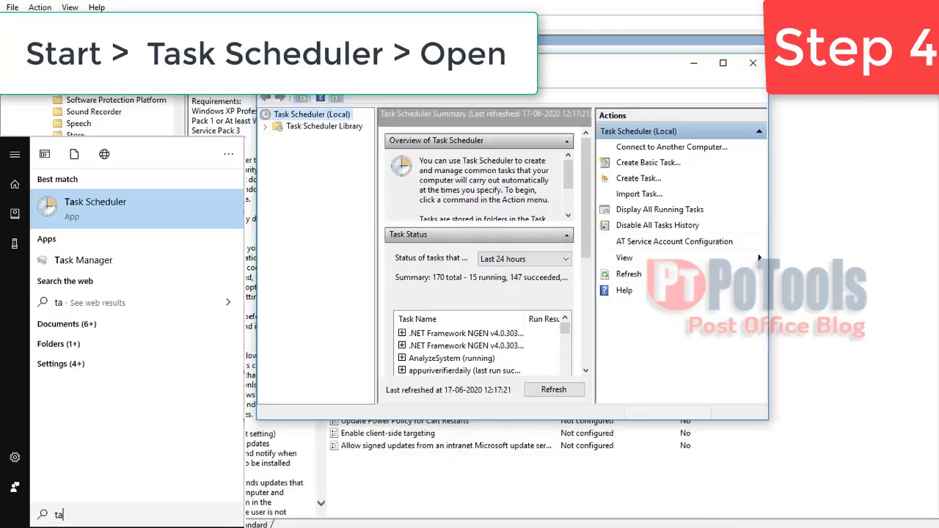
Step: In Task Scheduler, expand Task Scheduler Library > Microsoft > Windows, maximize the window and widen the folder tree
{"action": "left_click", "coordinate": [265, 126]}
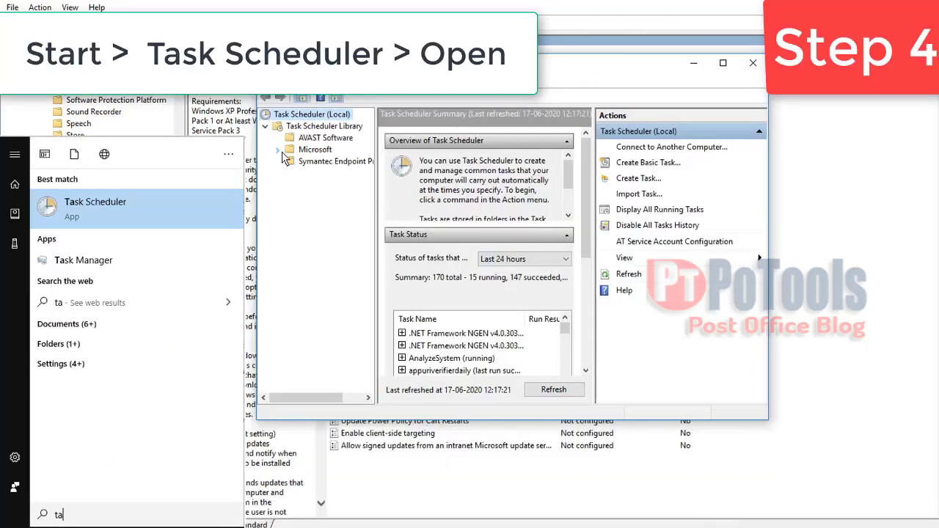
{"action": "left_click", "coordinate": [277, 149]}
{"action": "left_click", "coordinate": [290, 162]}
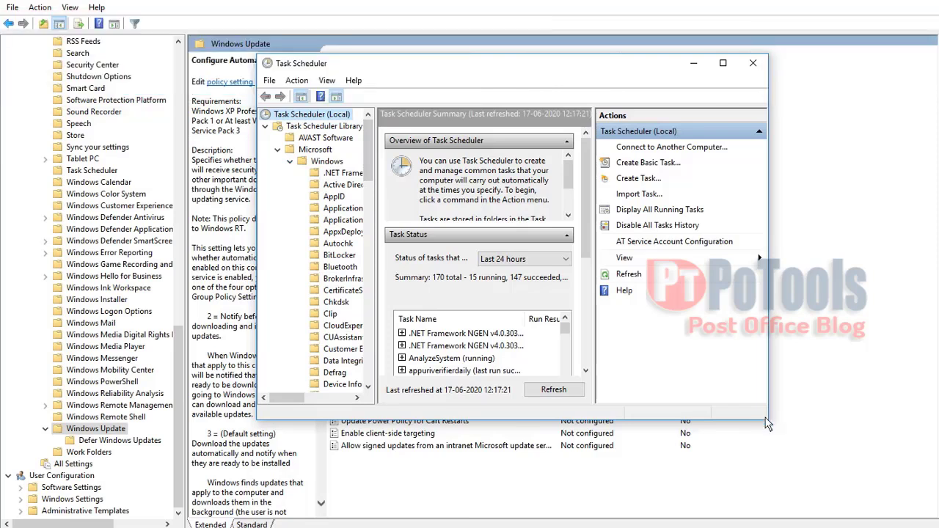
{"action": "left_click_drag", "start_coordinate": [766, 420], "coordinate": [803, 440]}
{"action": "left_click_drag", "start_coordinate": [341, 59], "coordinate": [229, 37]}
{"action": "left_click", "coordinate": [647, 42]}
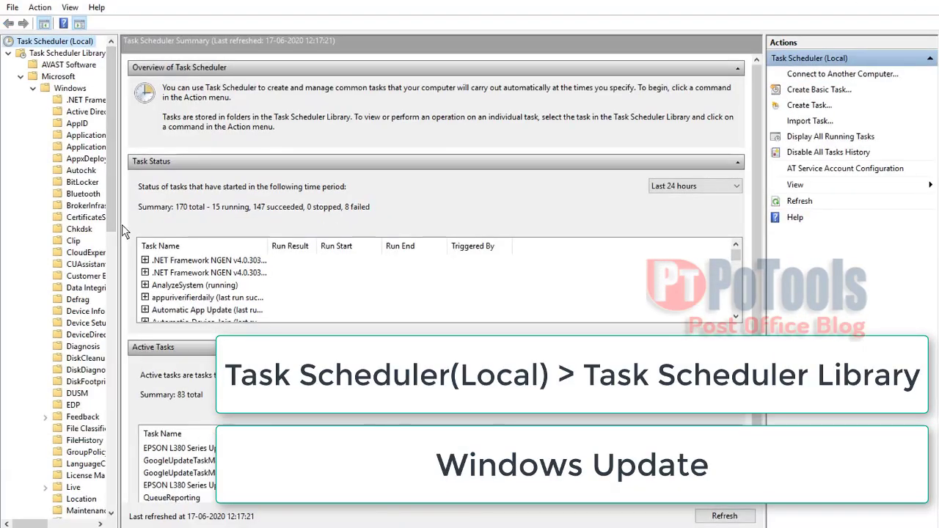
{"action": "left_click_drag", "start_coordinate": [122, 225], "coordinate": [251, 236]}
Step: Open the WindowsUpdate task folder and fit the Name column to the full task names
{"action": "scroll", "coordinate": [154, 323], "scroll_direction": "down", "scroll_amount": 14}
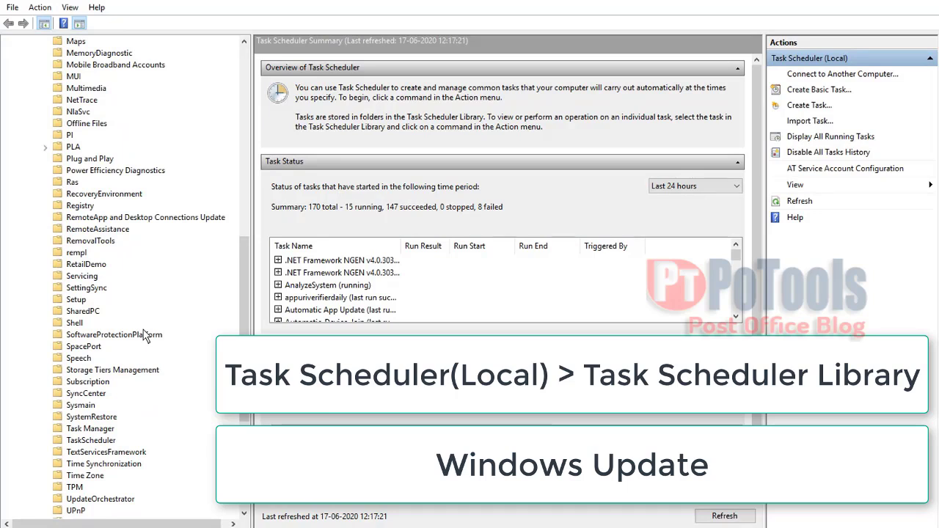
{"action": "scroll", "coordinate": [145, 335], "scroll_direction": "down", "scroll_amount": 6}
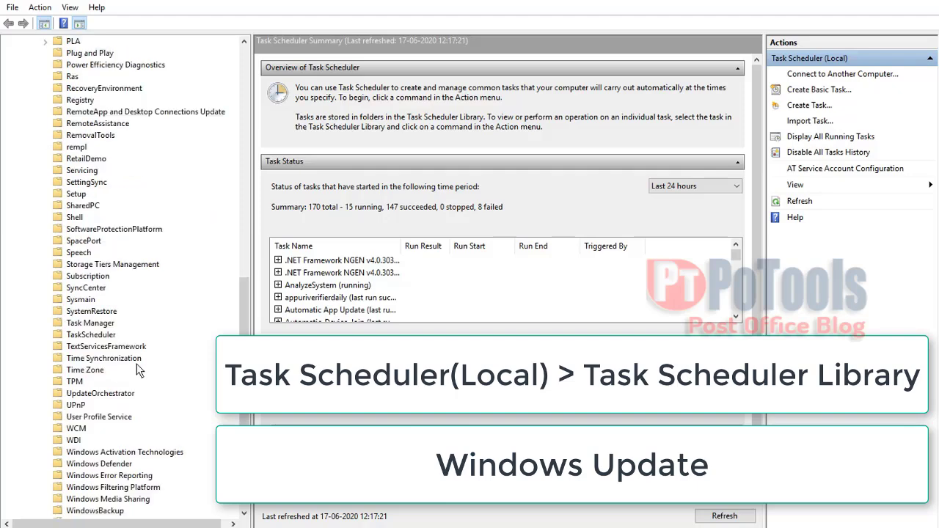
{"action": "left_click", "coordinate": [110, 417]}
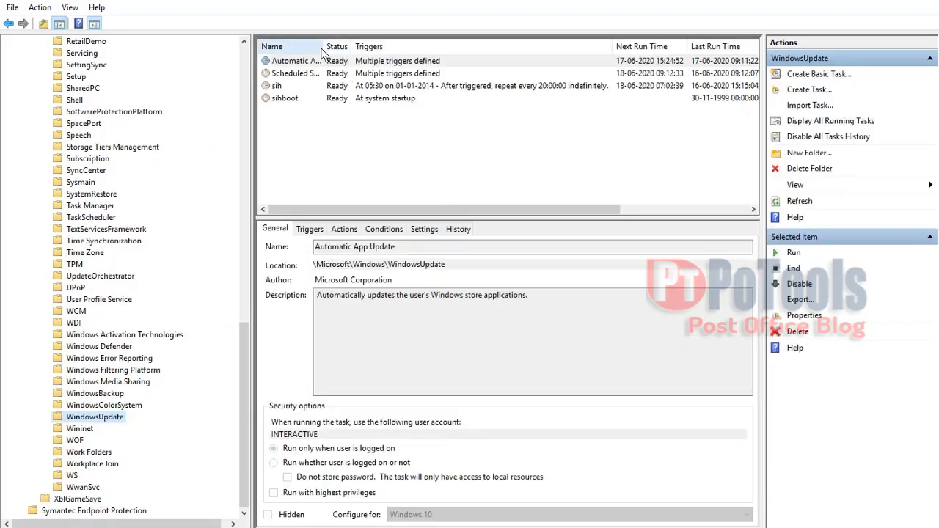
{"action": "double_click", "coordinate": [323, 47]}
Step: Disable the Automatic App Update and Scheduled Start tasks in the WindowsUpdate folder
{"action": "left_click", "coordinate": [349, 64]}
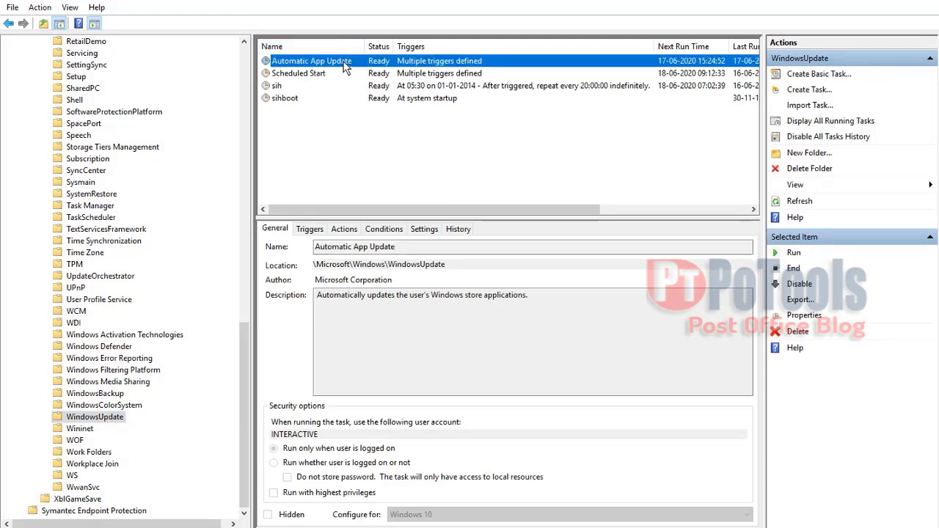
{"action": "right_click", "coordinate": [344, 64]}
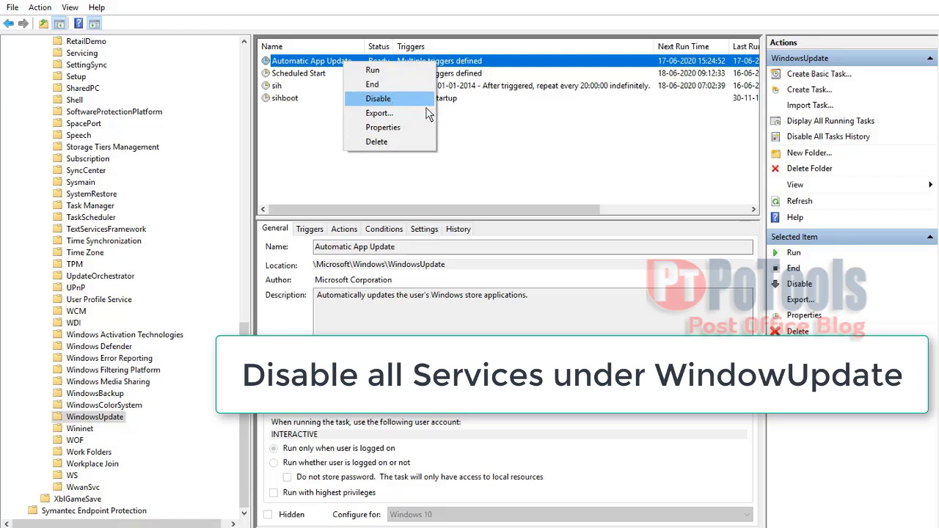
{"action": "double_click", "coordinate": [332, 264]}
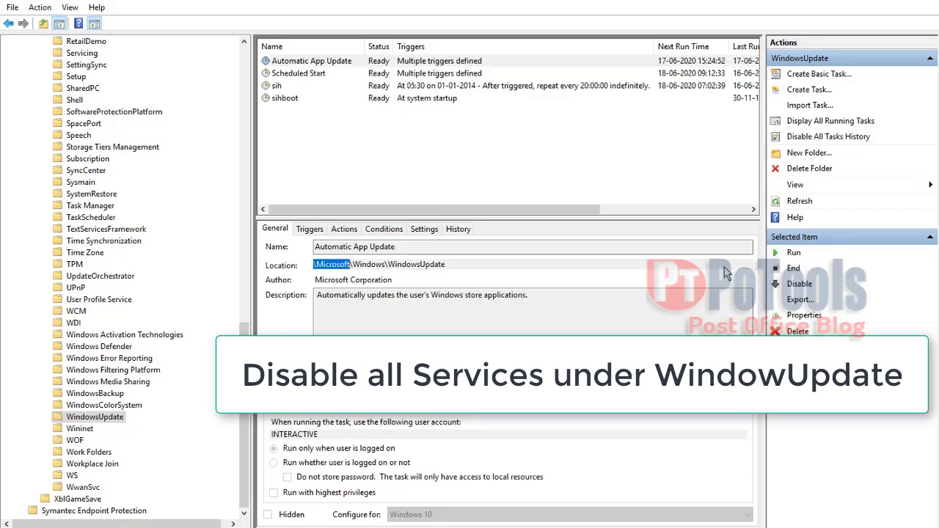
{"action": "left_click", "coordinate": [801, 285]}
{"action": "left_click", "coordinate": [470, 74]}
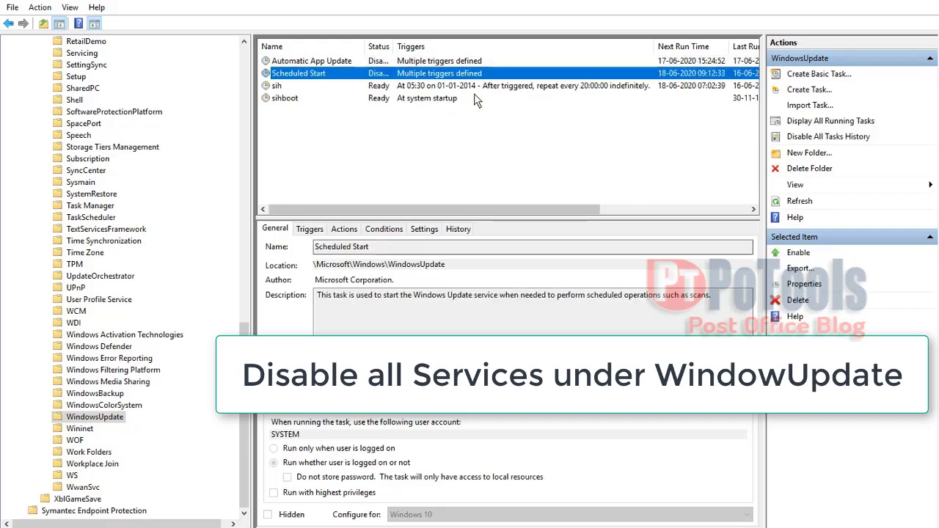
Step: Disable the sih and sihboot tasks in the WindowsUpdate folder
{"action": "double_click", "coordinate": [473, 86]}
{"action": "left_click", "coordinate": [420, 319]}
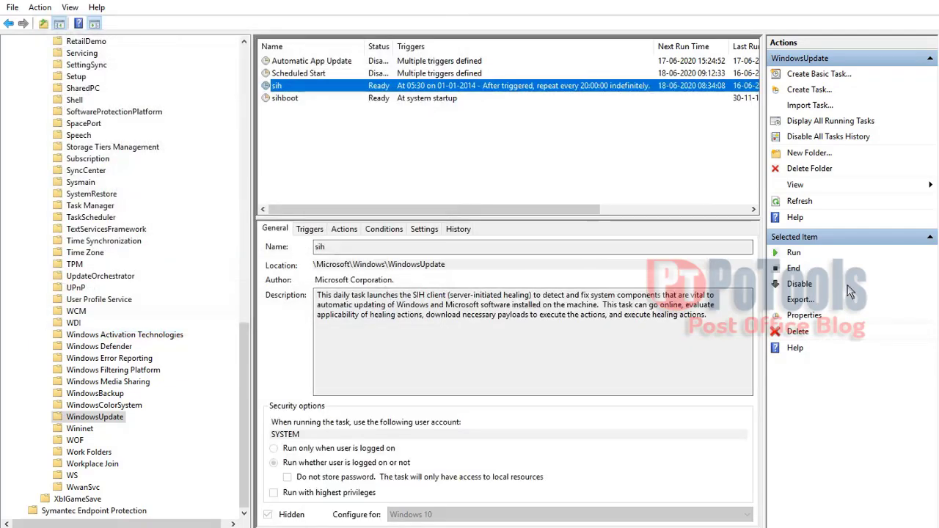
{"action": "left_click", "coordinate": [799, 283]}
{"action": "left_click", "coordinate": [440, 98]}
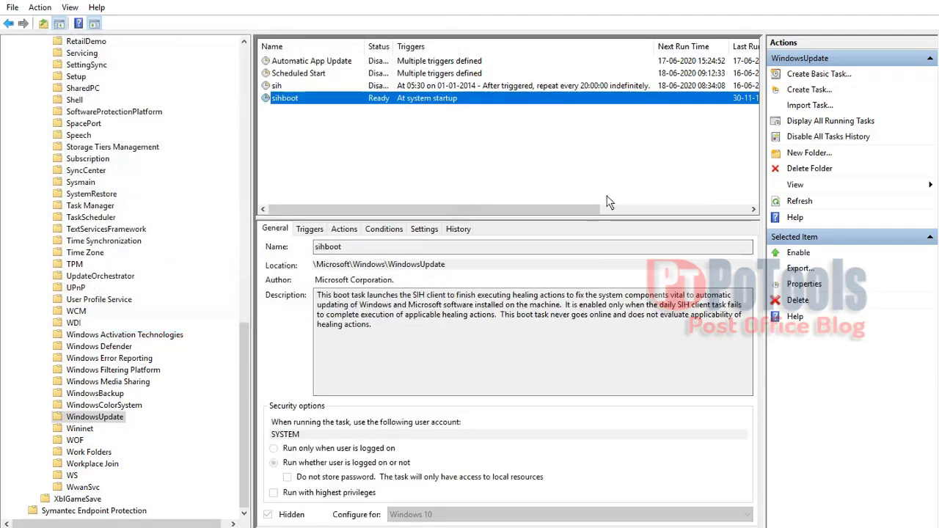
{"action": "left_click", "coordinate": [799, 284]}
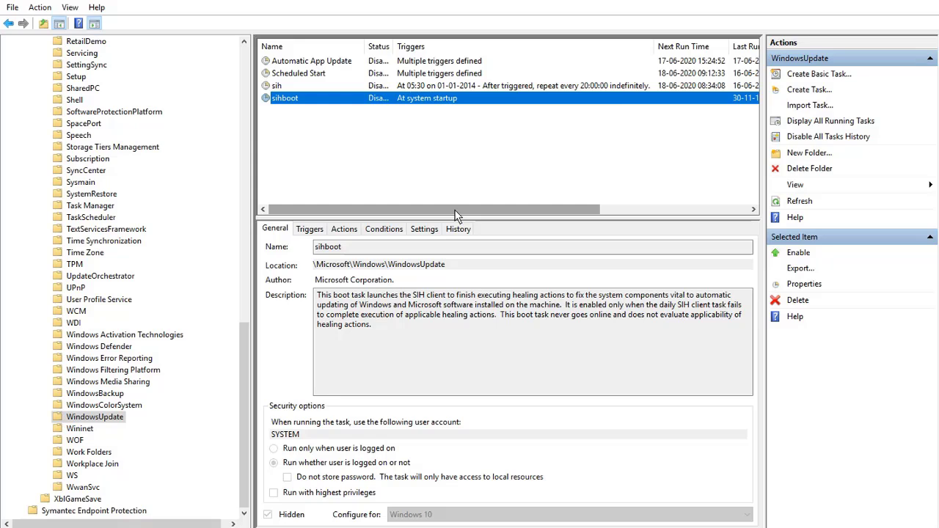
Step: Widen the Status column to check the WindowsUpdate tasks' full status, and open the UpdateOrchestrator folder
{"action": "left_click_drag", "start_coordinate": [394, 46], "coordinate": [421, 67]}
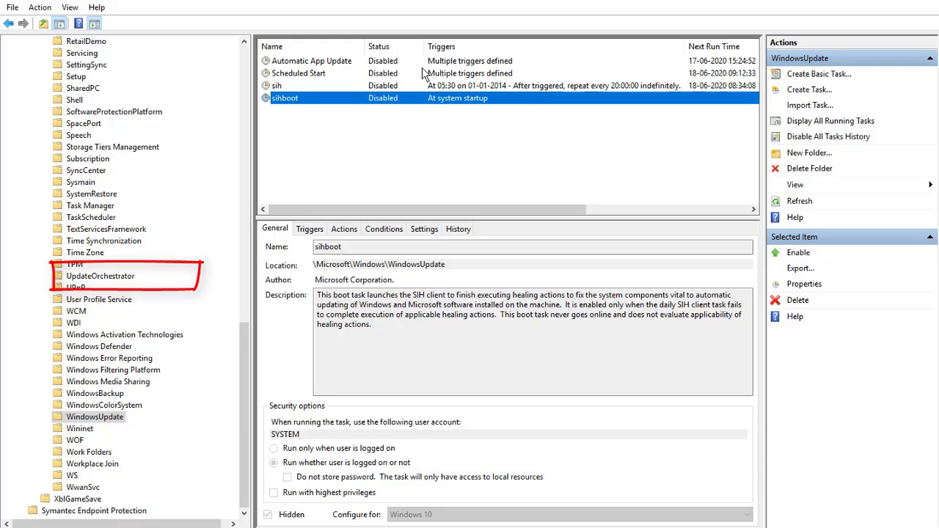
{"action": "left_click", "coordinate": [101, 277]}
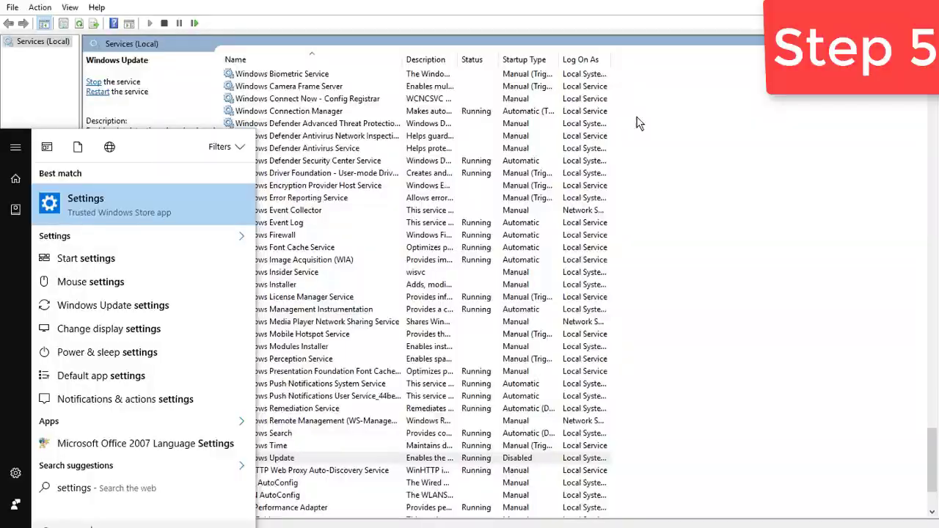
Step: Open the network connection properties in Windows Settings and turn on Set as metered connection
{"action": "key", "text": "Return"}
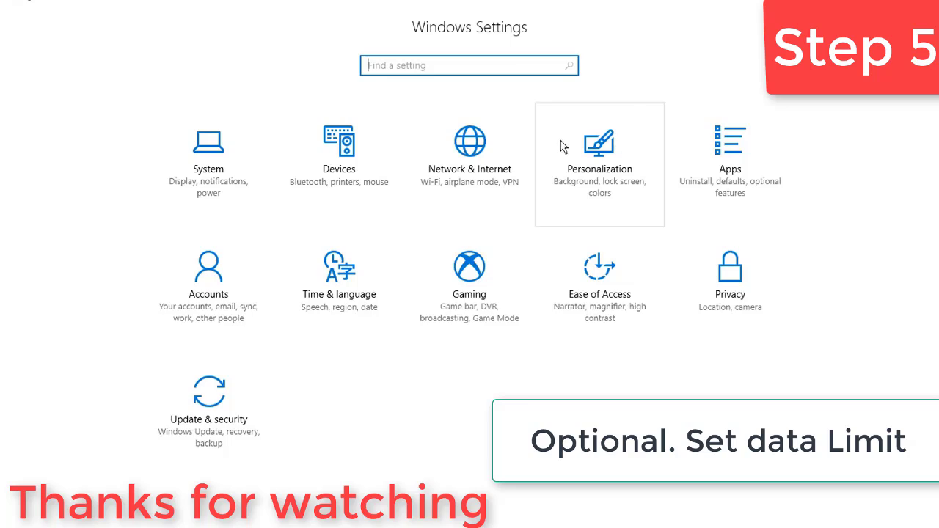
{"action": "left_click", "coordinate": [510, 157]}
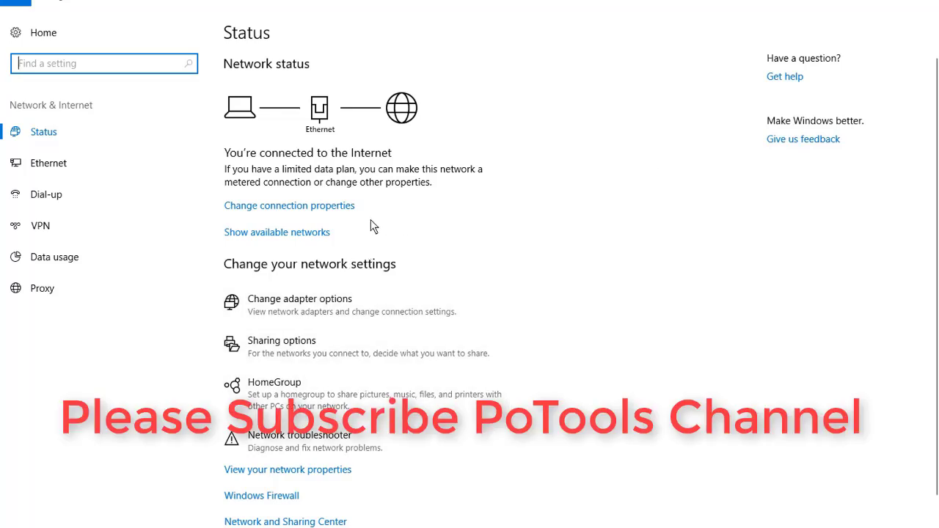
{"action": "left_click", "coordinate": [331, 207]}
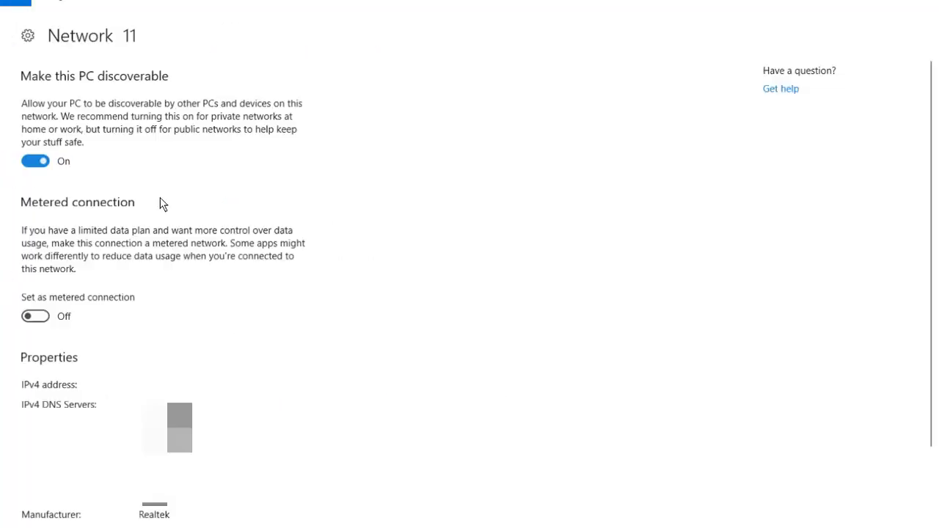
{"action": "left_click", "coordinate": [67, 323]}
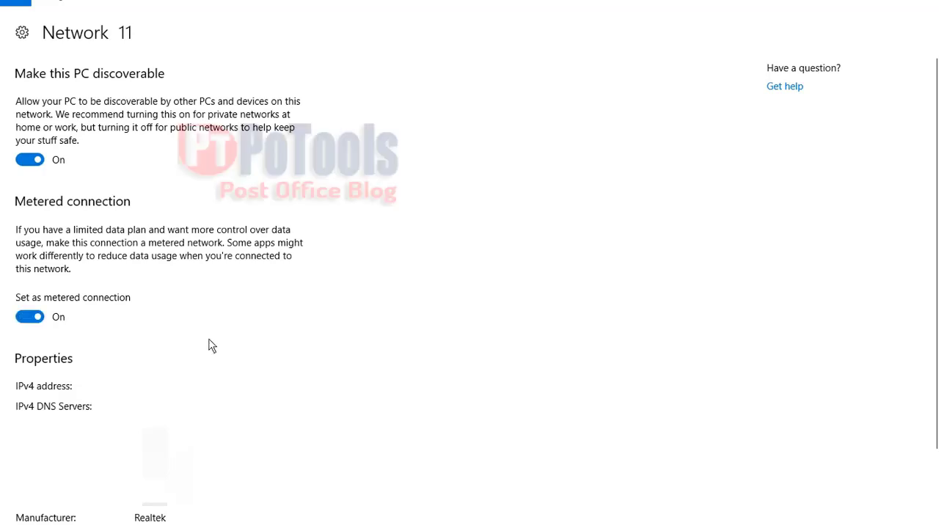